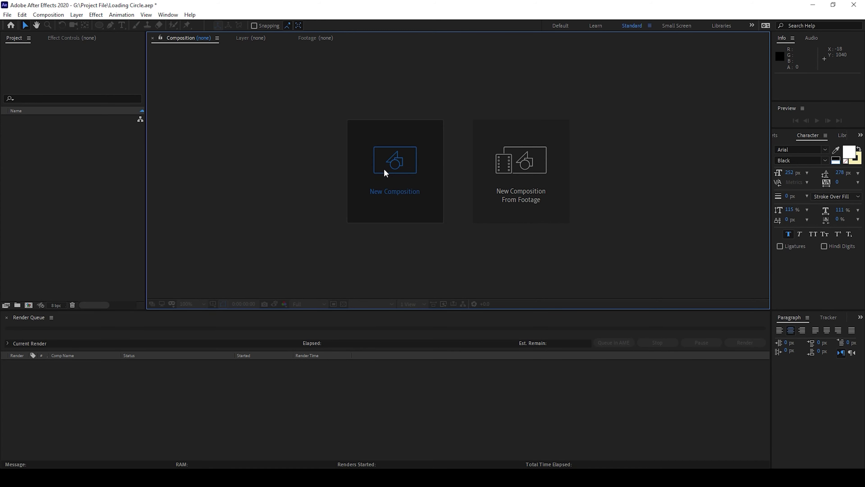
# Name the 1080 × 1080, 3-second black composition 'Loading' and create it
pyautogui.write('Loading')
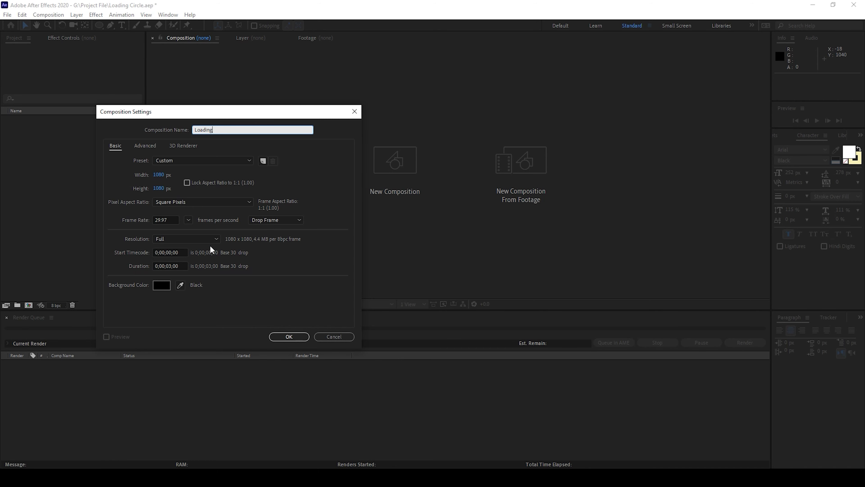
pyautogui.click(280, 335)
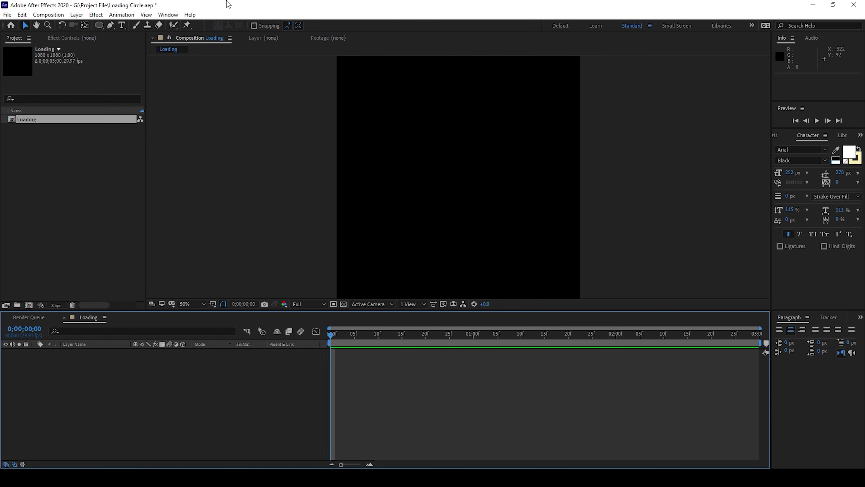
# Draw an ellipse filling the composition and scale Shape Layer 1 to 64%
pyautogui.click(99, 26)
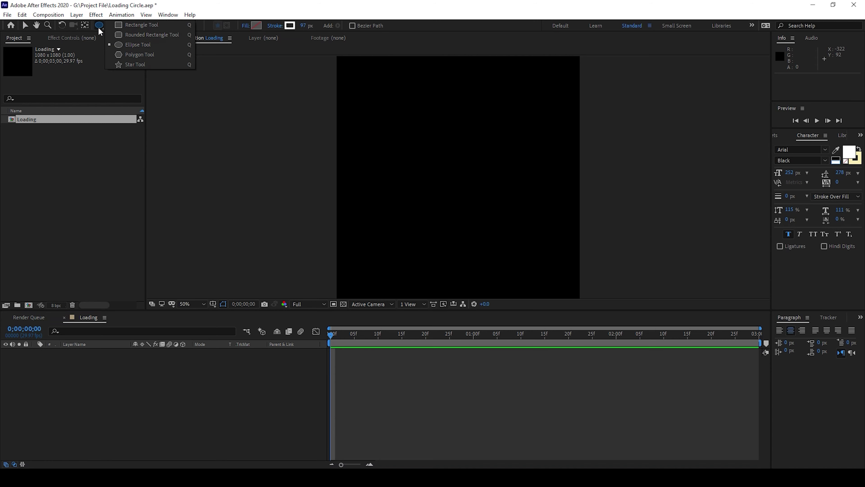
pyautogui.doubleClick(99, 26)
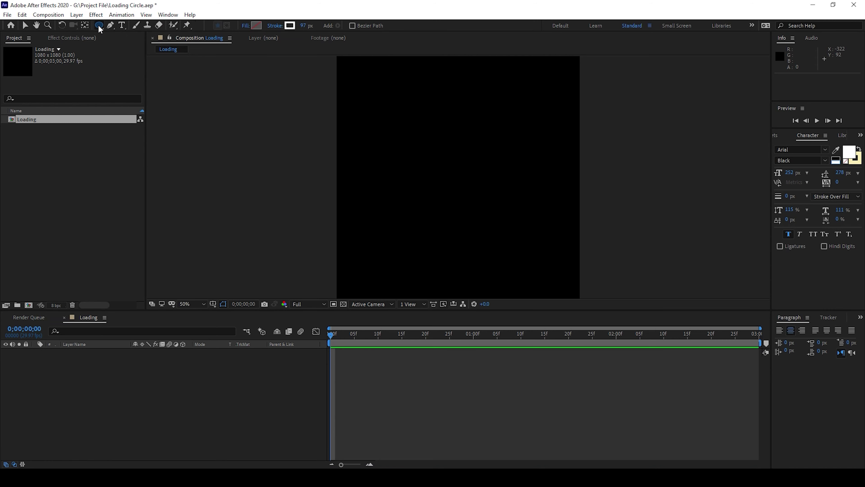
pyautogui.press('v')
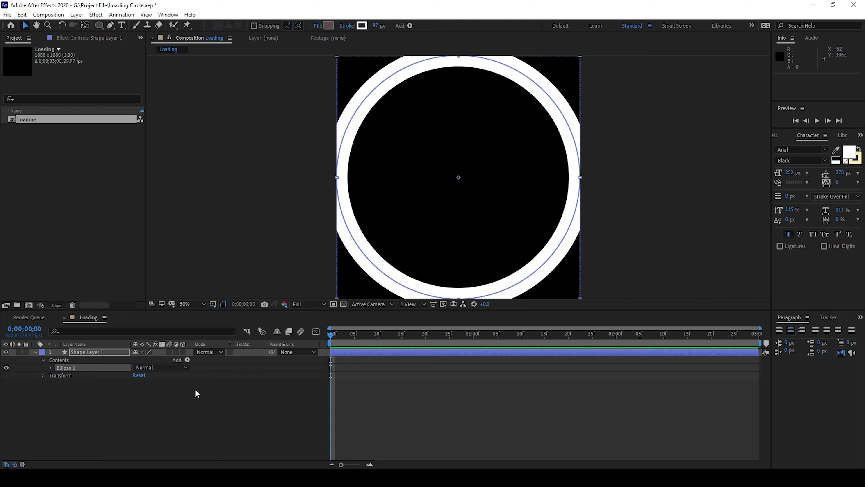
pyautogui.click(100, 352)
pyautogui.press('s')
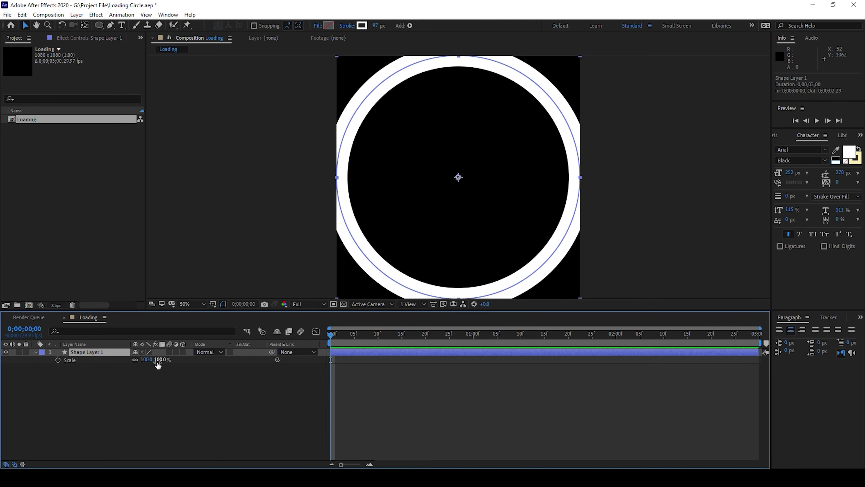
pyautogui.moveTo(157, 360); pyautogui.dragTo(143, 364)
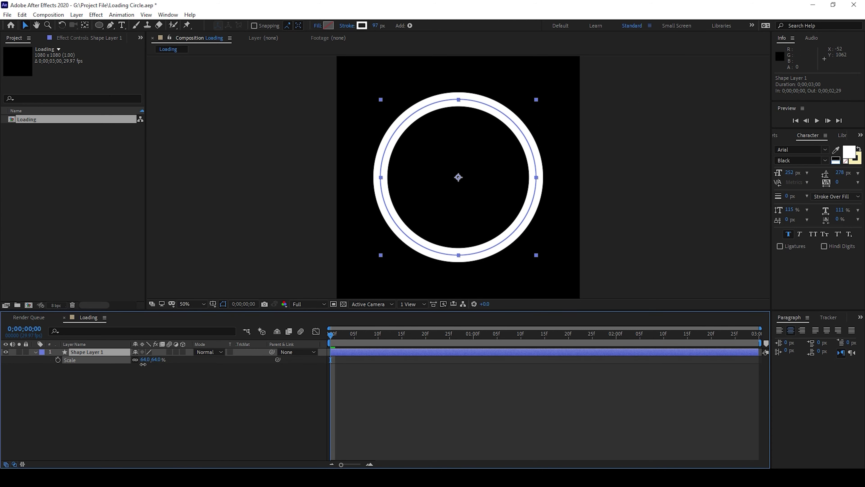
# Set the ring's fill to None and its stroke width to 86 px, then deselect it
pyautogui.click(317, 26)
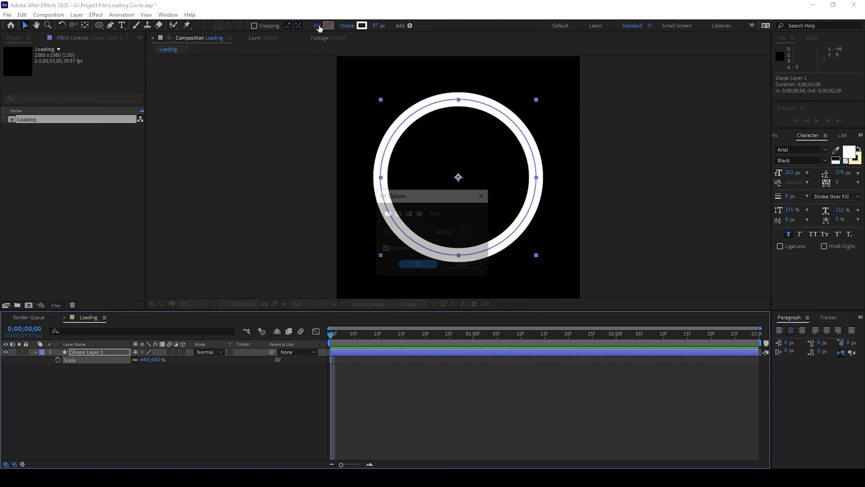
pyautogui.click(410, 265)
pyautogui.moveTo(377, 26); pyautogui.dragTo(374, 24)
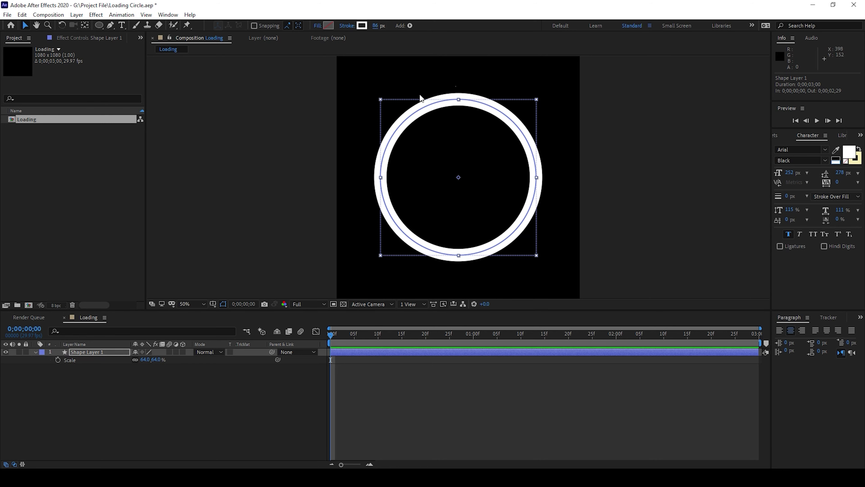
pyautogui.hotkey('ctrl', 'shift', 'a')
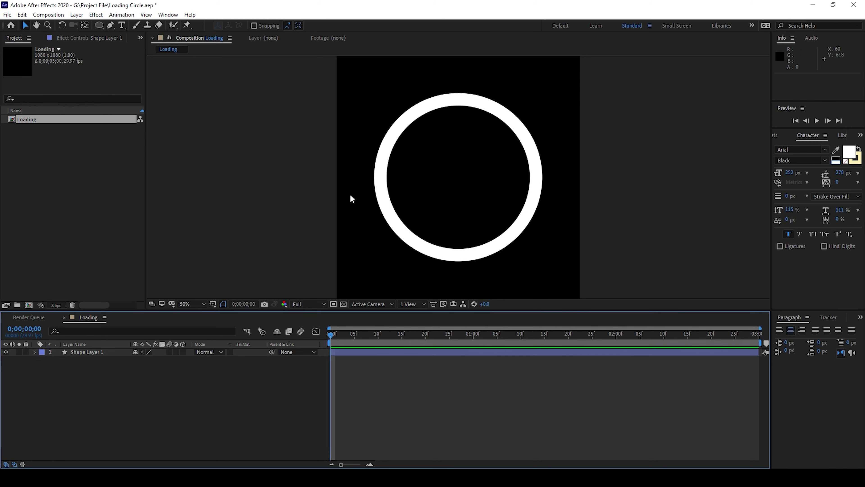
# Add a Trim Paths operator to Shape Layer 1
pyautogui.click(35, 352)
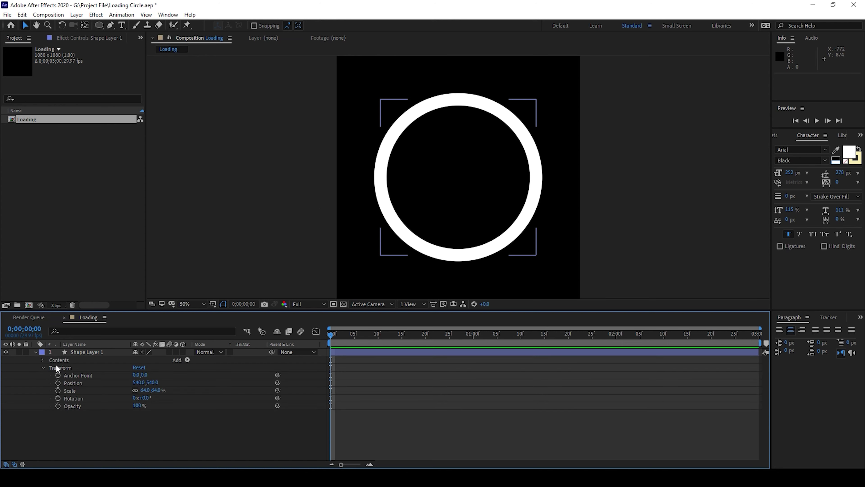
pyautogui.click(186, 359)
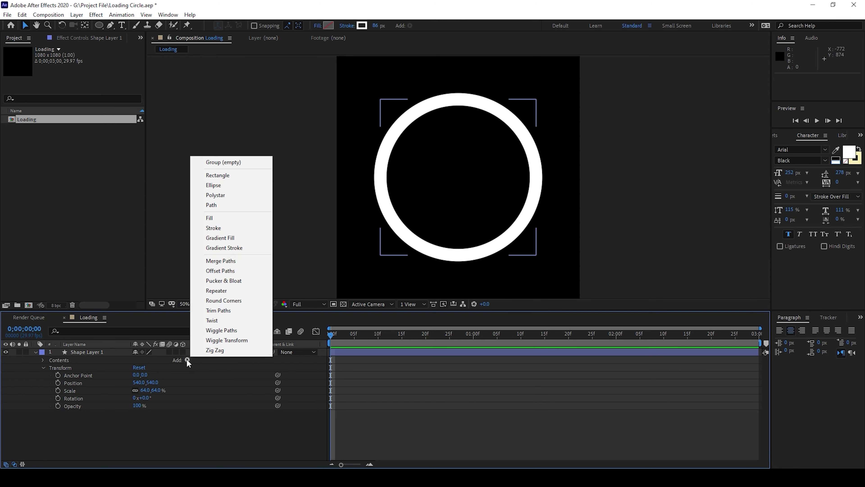
pyautogui.click(210, 310)
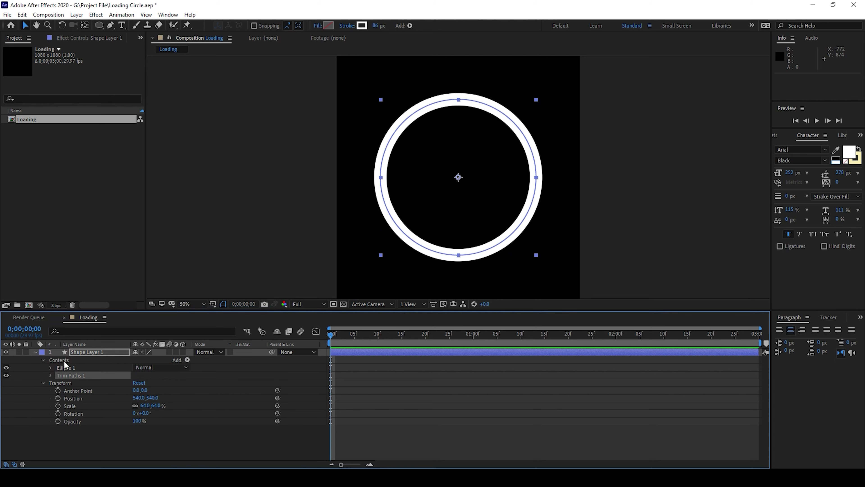
# Set the Ellipse 1 stroke's Line Cap to Round Cap
pyautogui.click(50, 367)
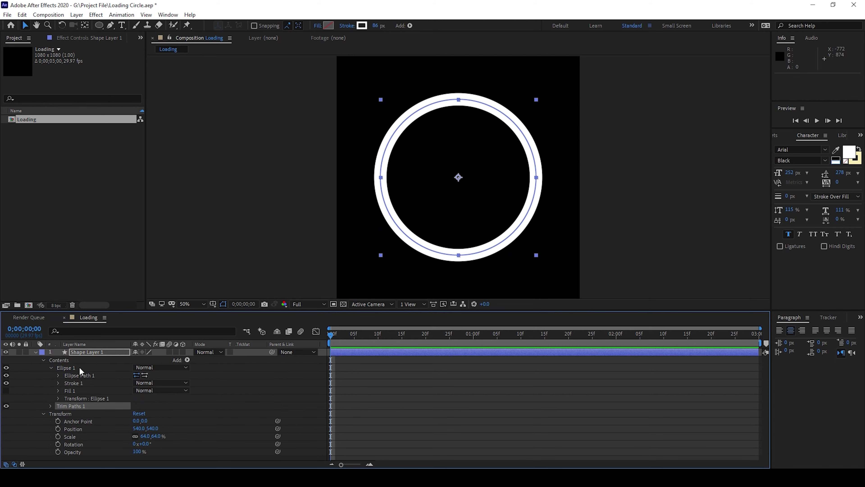
pyautogui.click(57, 383)
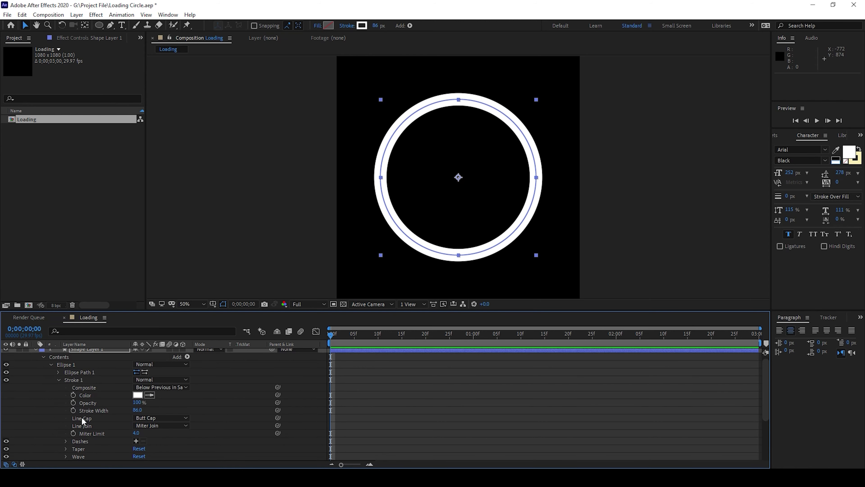
pyautogui.click(148, 418)
pyautogui.click(160, 438)
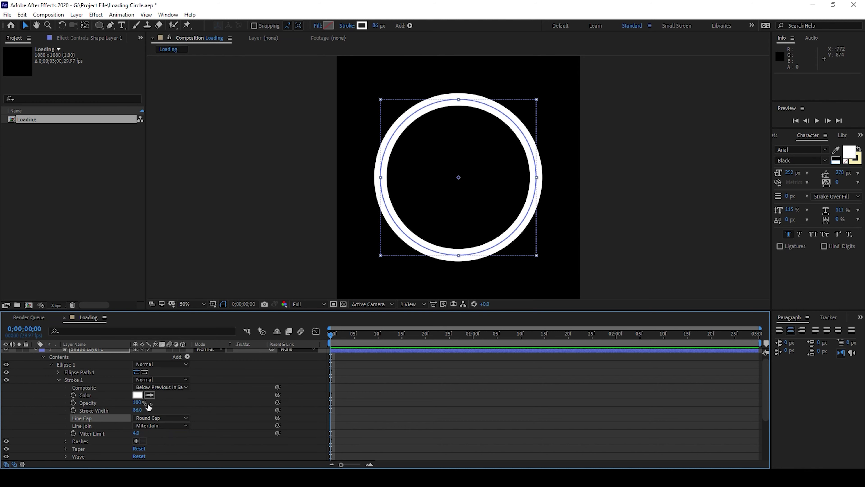
pyautogui.click(51, 364)
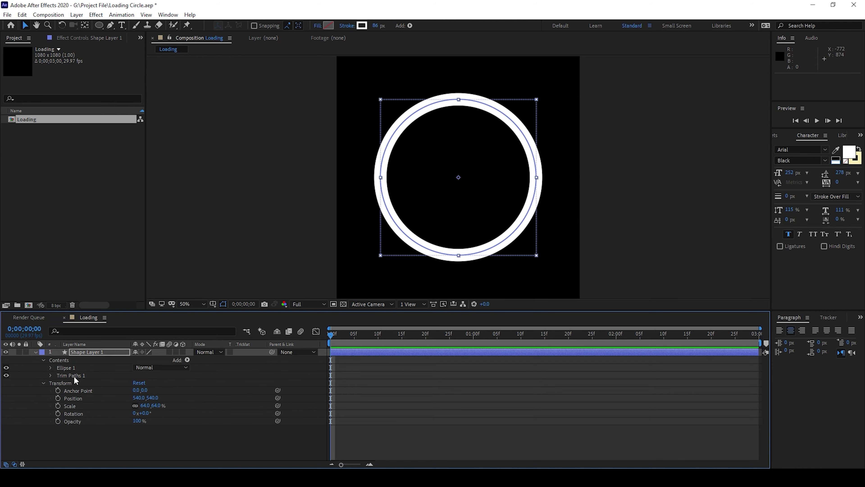
# Keyframe Trim Paths End from 0% at frame 0 to 95% at 1 second
pyautogui.click(50, 375)
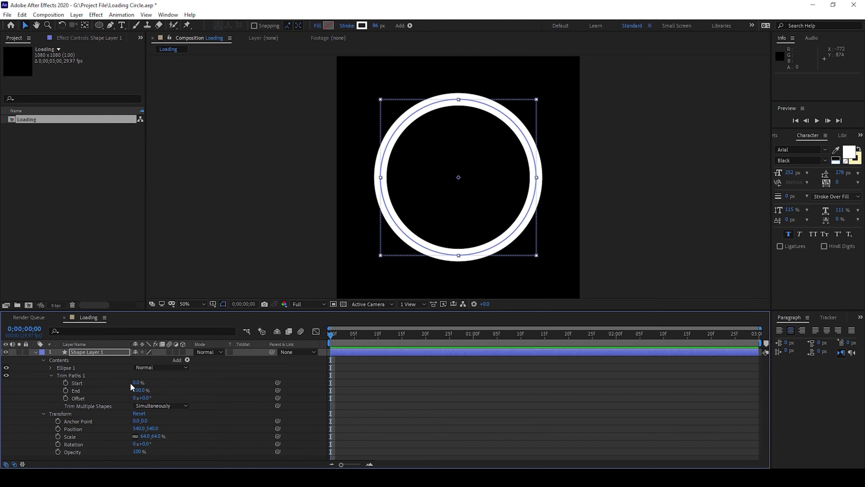
pyautogui.click(65, 391)
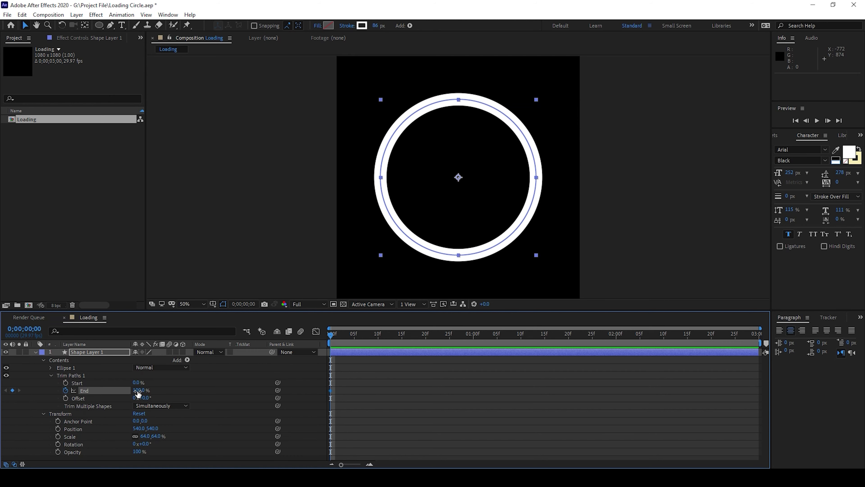
pyautogui.moveTo(138, 392); pyautogui.dragTo(46, 398)
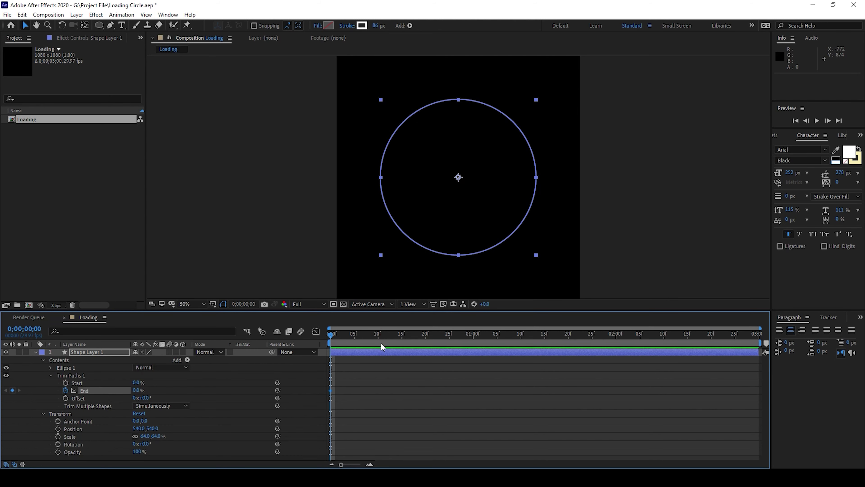
pyautogui.click(473, 335)
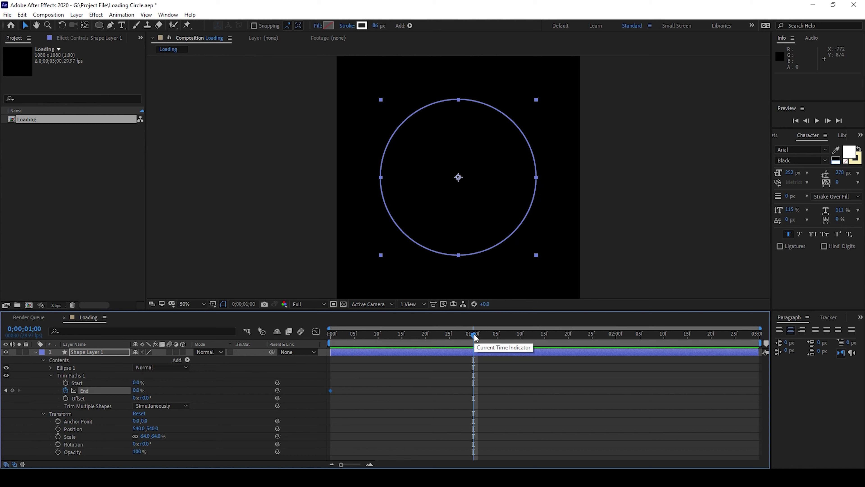
pyautogui.click(138, 390)
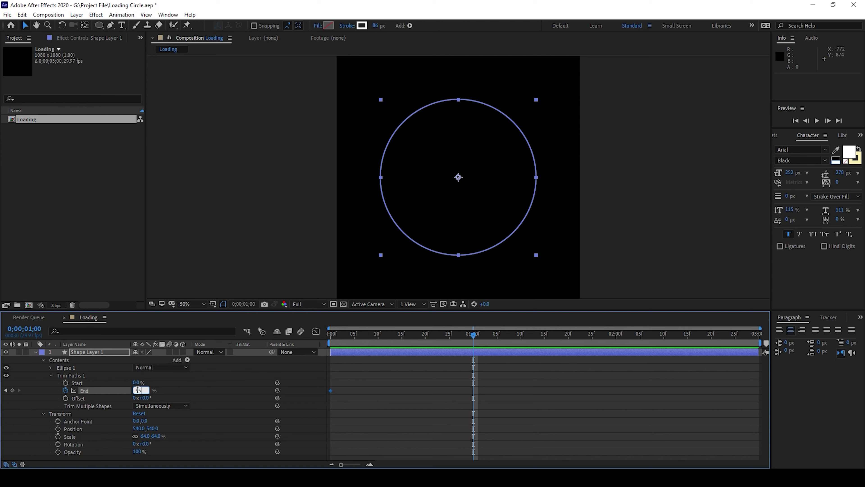
pyautogui.write('95')
pyautogui.press('Return')
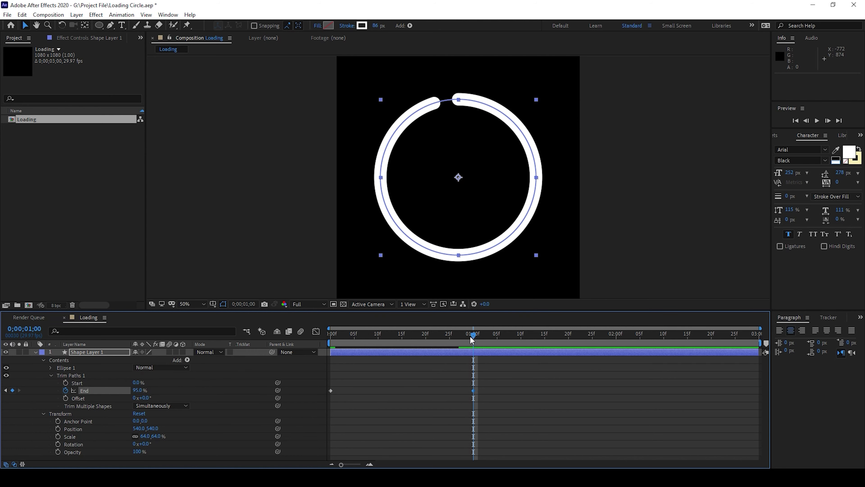
# Keyframe Trim Paths Start, reaching 95% at 1;29
pyautogui.click(468, 336)
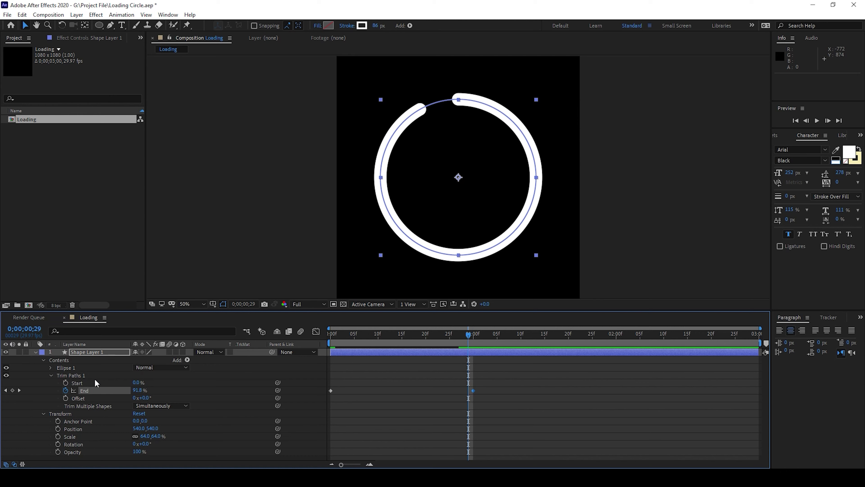
pyautogui.click(66, 382)
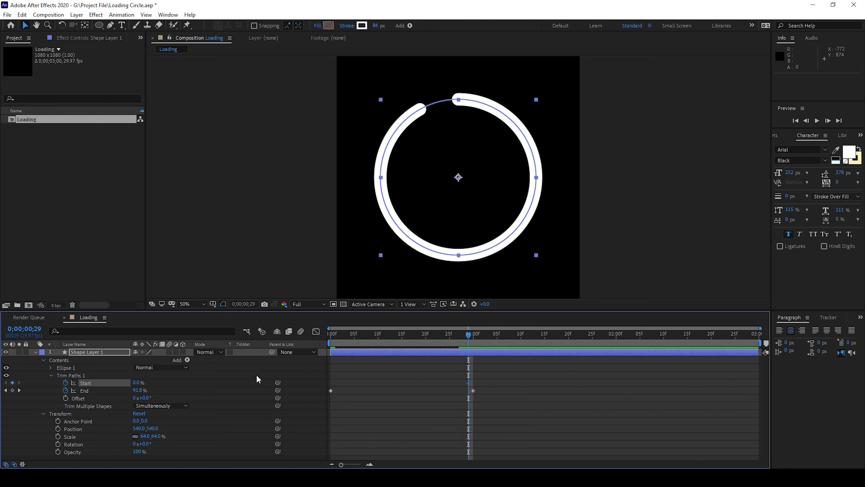
pyautogui.moveTo(459, 338); pyautogui.dragTo(613, 340)
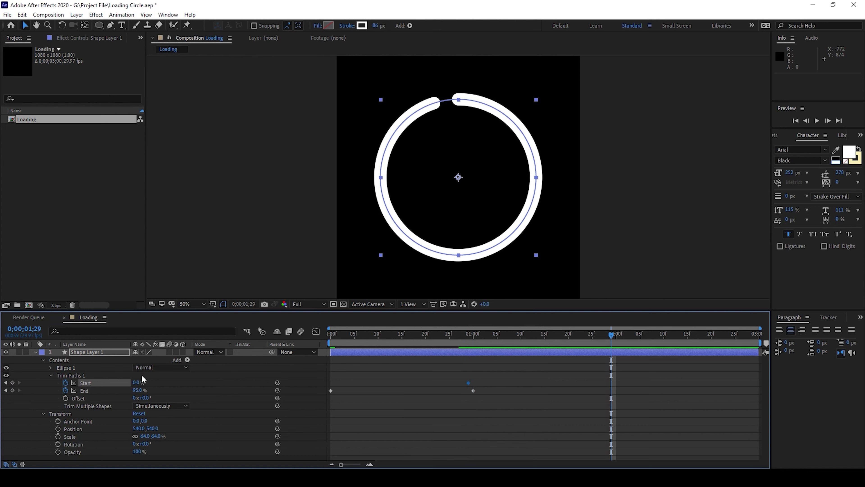
pyautogui.click(135, 382)
pyautogui.press('BackSpace')
pyautogui.press('Return')
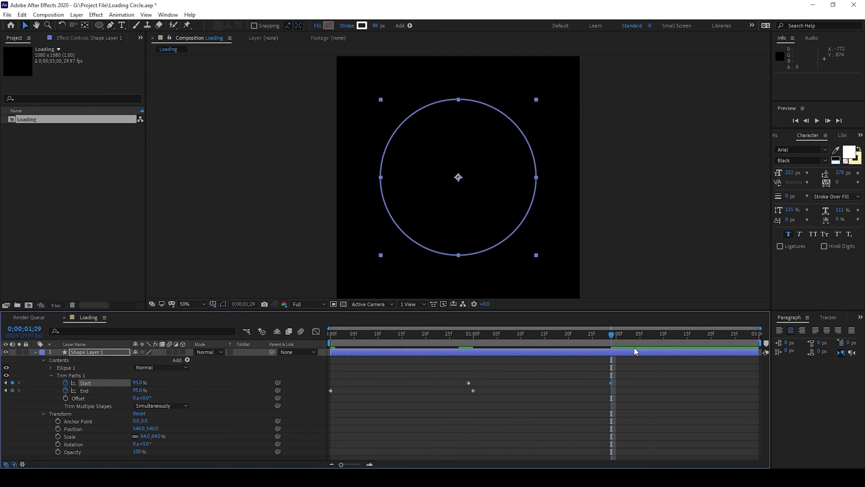
# End the work area at 1;29, preview the trim animation, and return to frame 0
pyautogui.moveTo(760, 342); pyautogui.dragTo(613, 342)
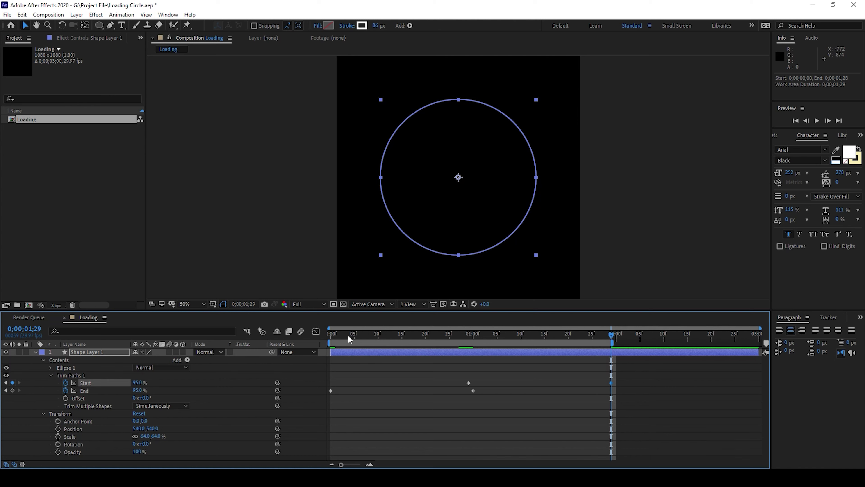
pyautogui.press('space')
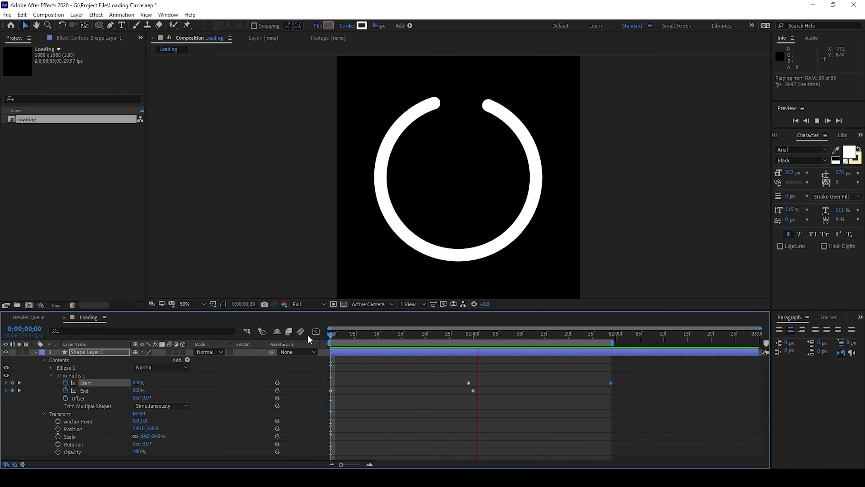
pyautogui.press('space')
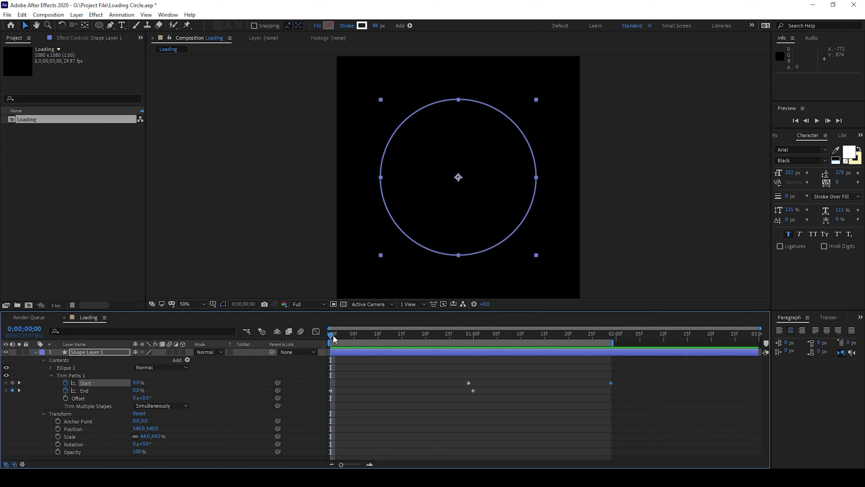
pyautogui.moveTo(334, 337)
pyautogui.mouseDown()
pyautogui.moveTo(411, 338)
pyautogui.moveTo(335, 337)
pyautogui.mouseUp()
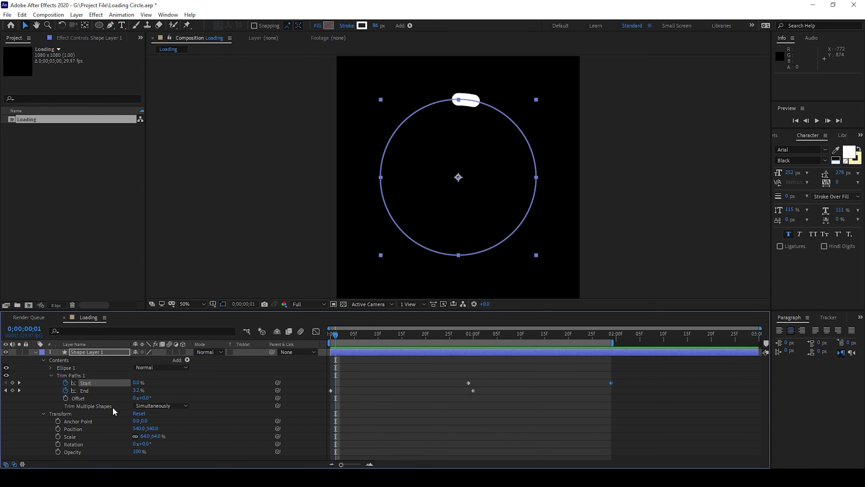
pyautogui.moveTo(337, 338); pyautogui.dragTo(325, 337)
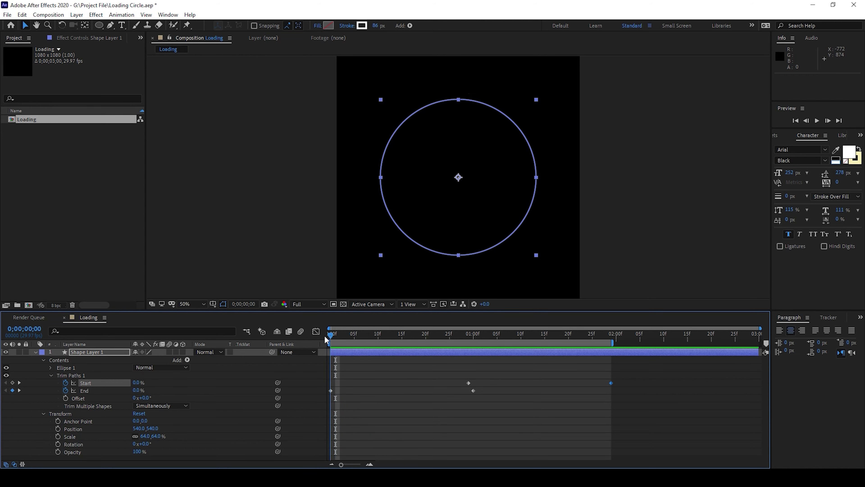
# Keyframe Rotation at 0° on frame 0 and 360° at 1;29
pyautogui.click(58, 443)
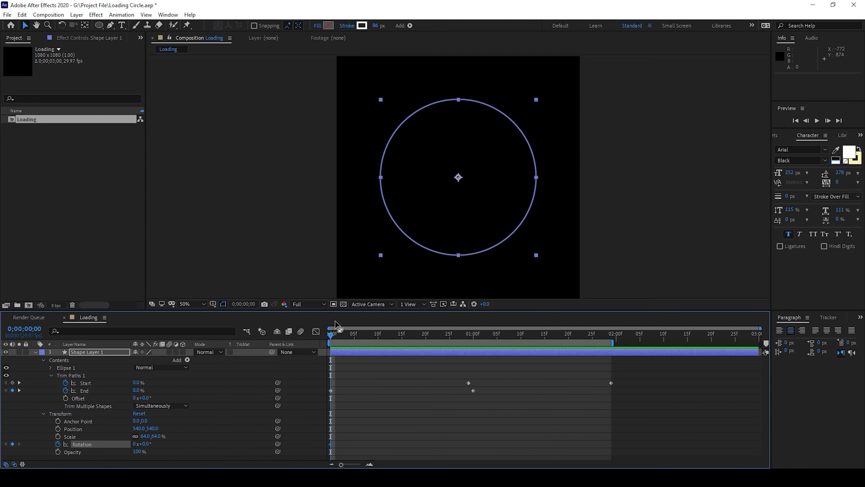
pyautogui.moveTo(331, 338); pyautogui.dragTo(612, 353)
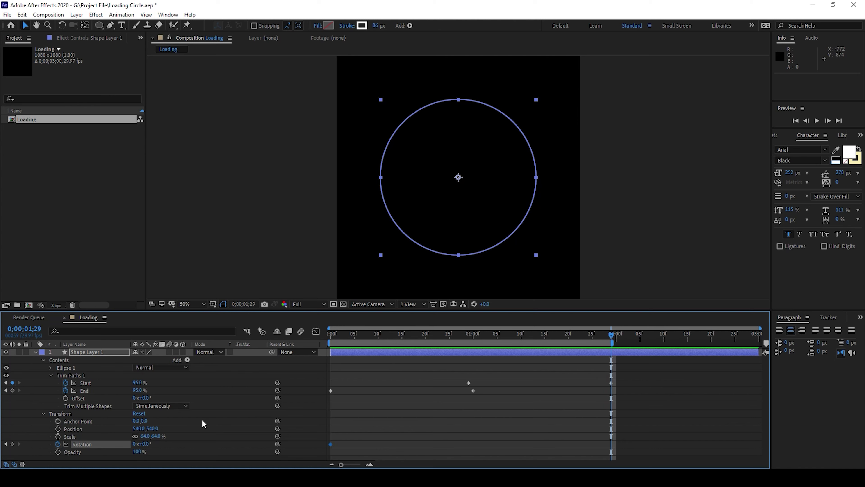
pyautogui.click(146, 444)
pyautogui.write('360')
pyautogui.press('Return')
pyautogui.press('Home')
# Preview the spinning ring, then marquee-select all the animation keyframes
pyautogui.press('space')
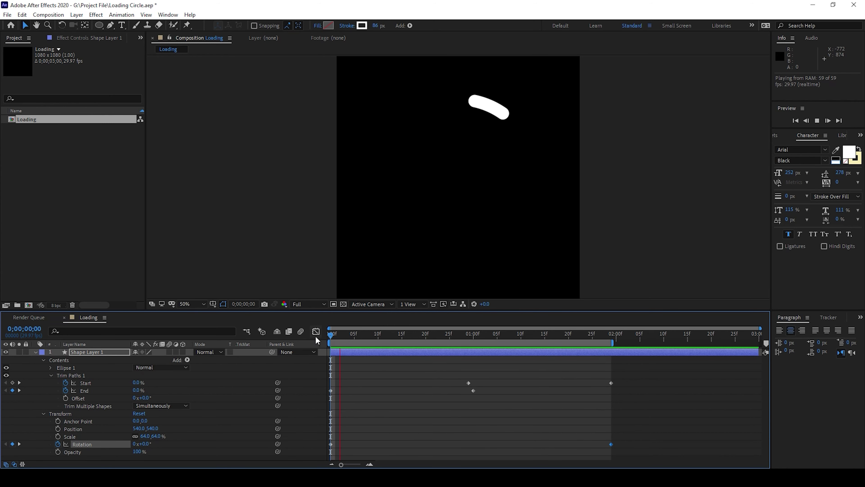
pyautogui.press('space')
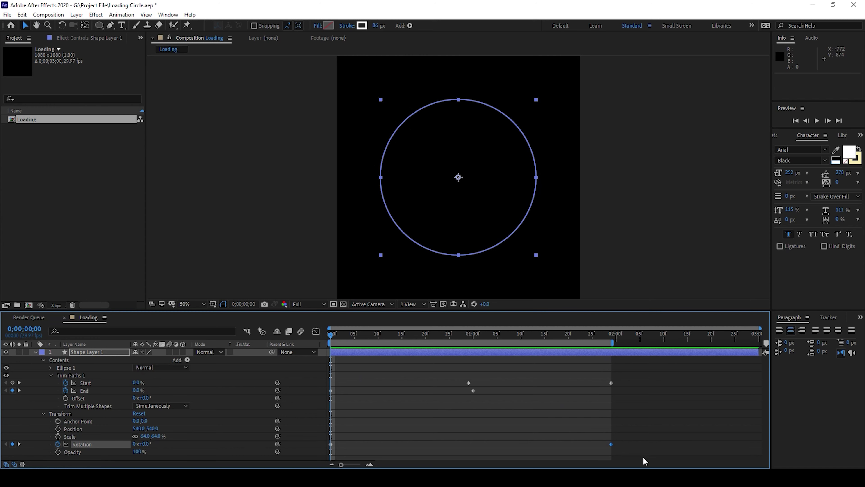
pyautogui.moveTo(642, 456); pyautogui.dragTo(326, 366)
# Apply Keyframe Assistant > Easy Ease to the selected keyframes, then preview and check near 1;28
pyautogui.rightClick(474, 390)
pyautogui.moveTo(489, 387)
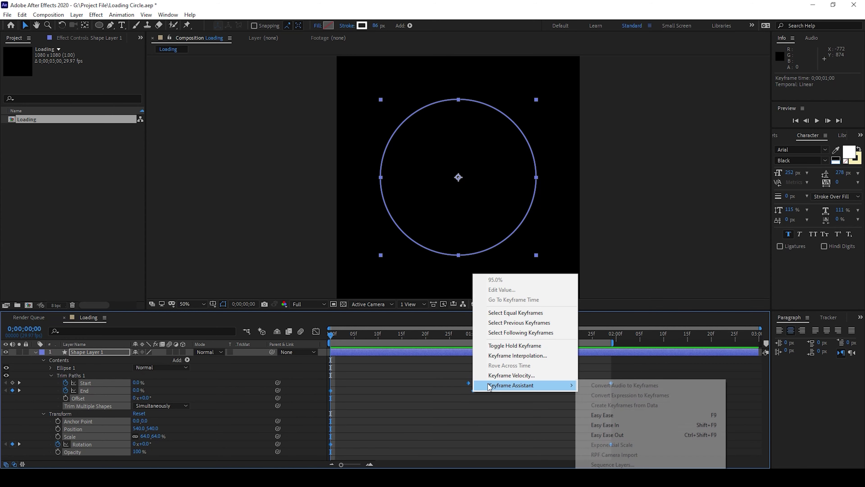
pyautogui.click(599, 420)
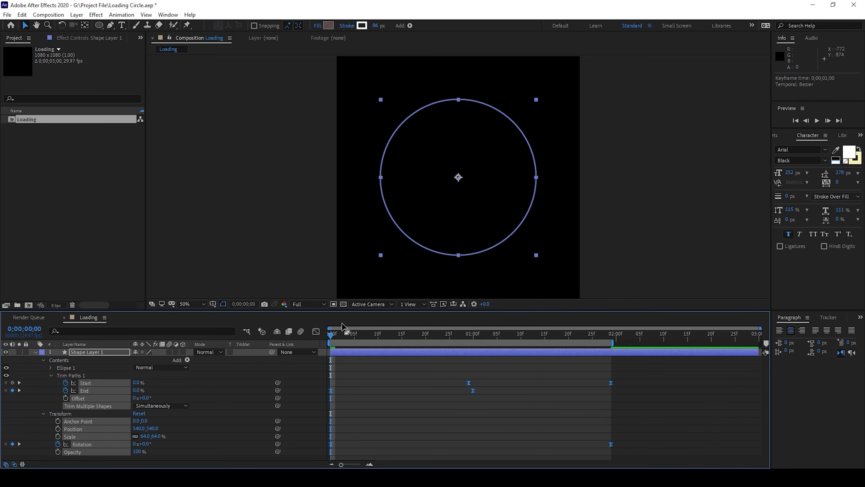
pyautogui.press('space')
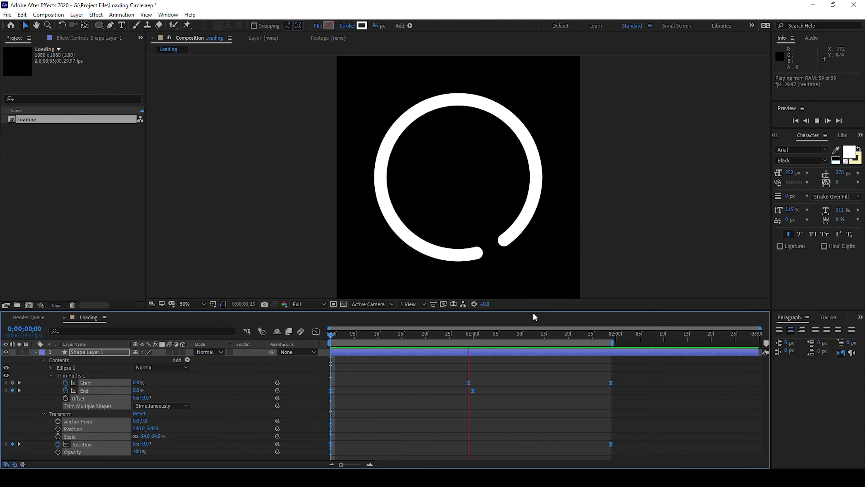
pyautogui.click(607, 336)
pyautogui.moveTo(609, 336)
pyautogui.mouseDown()
pyautogui.moveTo(593, 336)
pyautogui.moveTo(610, 335)
pyautogui.mouseUp()
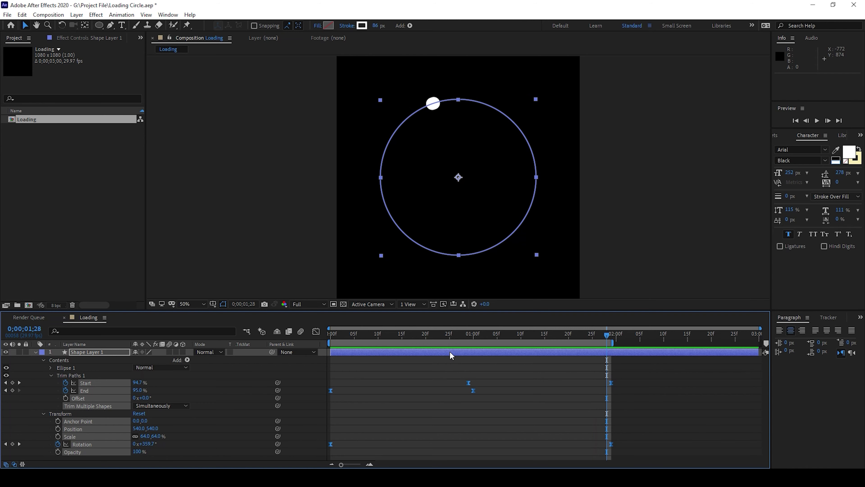
# Create a new Comp 1 and place the Loading composition inside it
pyautogui.hotkey('ctrl', 'n')
pyautogui.press('Return')
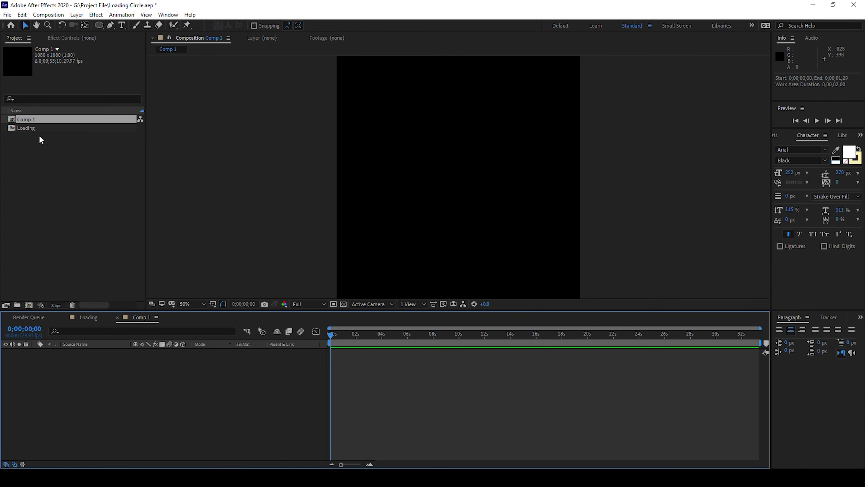
pyautogui.moveTo(21, 128); pyautogui.dragTo(42, 369)
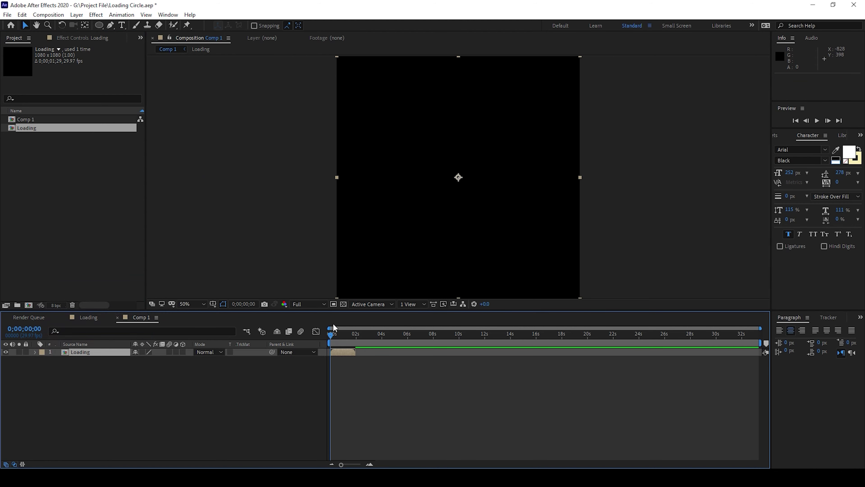
# Enable Time Remapping on the Loading layer
pyautogui.rightClick(110, 351)
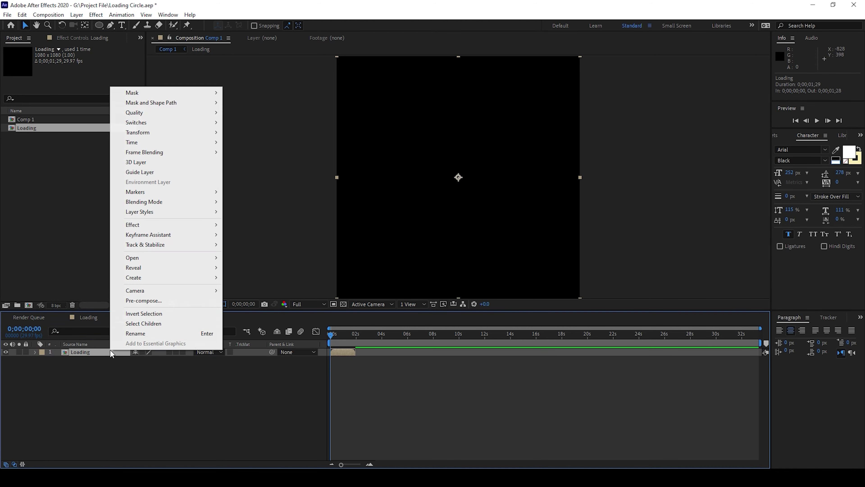
pyautogui.moveTo(154, 145)
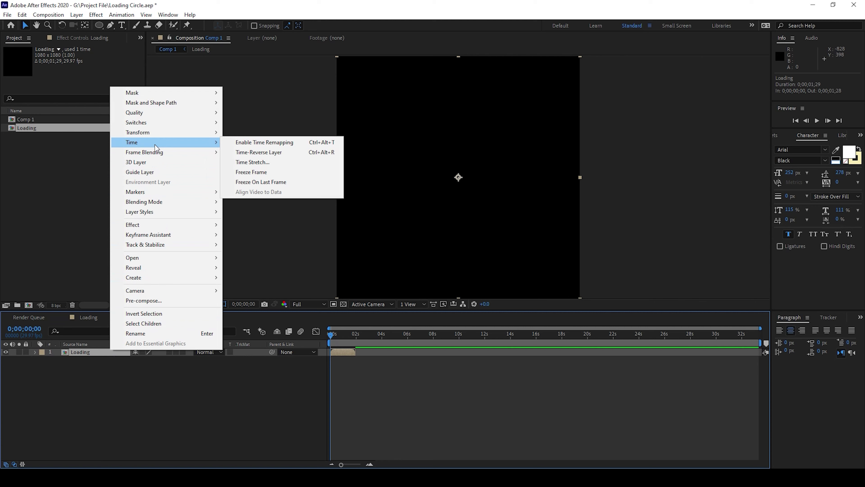
pyautogui.click(265, 143)
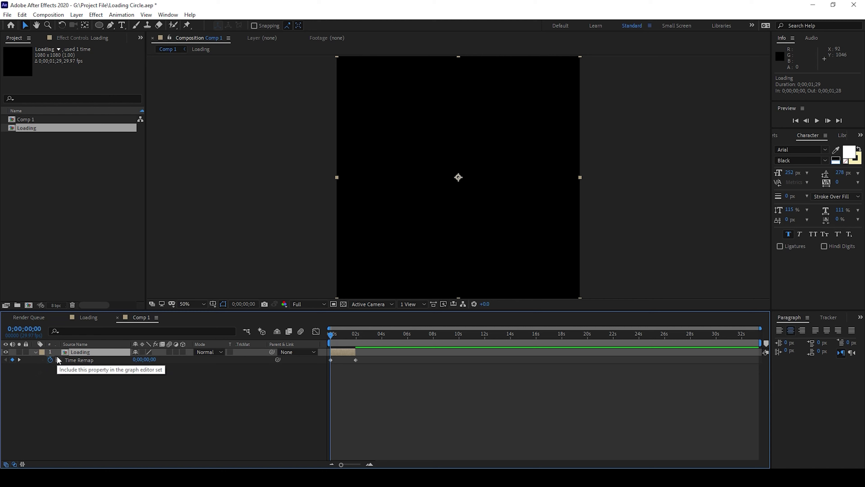
# Add a cycle loopOutDuration expression to Time Remap, extend the layer to Comp 1's end, and preview
pyautogui.keyDown('alt'); pyautogui.click(51, 360); pyautogui.keyUp('alt')
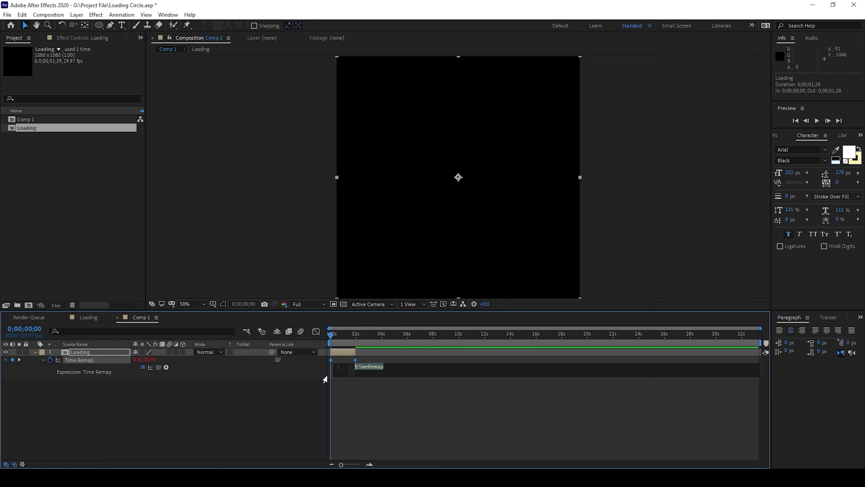
pyautogui.click(166, 368)
pyautogui.moveTo(219, 312)
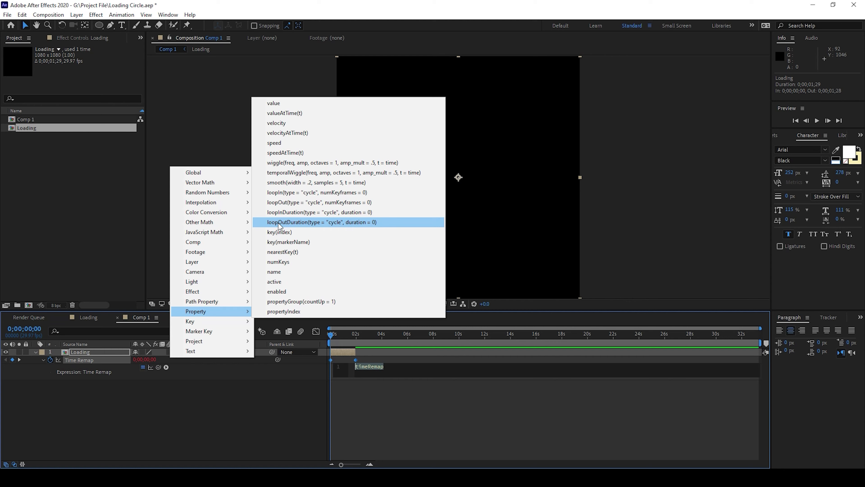
pyautogui.click(279, 222)
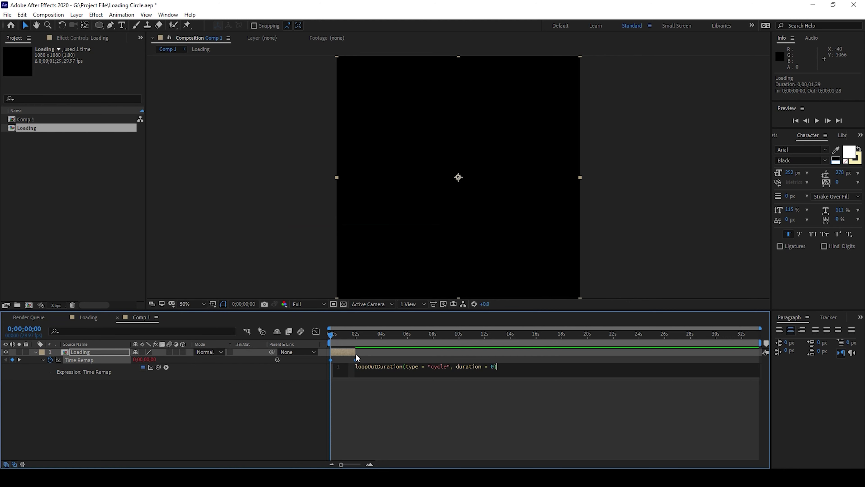
pyautogui.click(376, 404)
pyautogui.moveTo(353, 350); pyautogui.dragTo(653, 362)
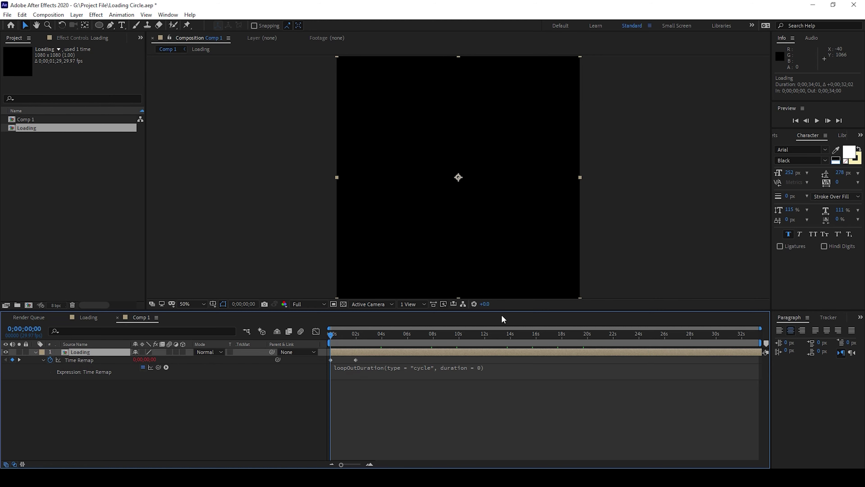
pyautogui.press('space')
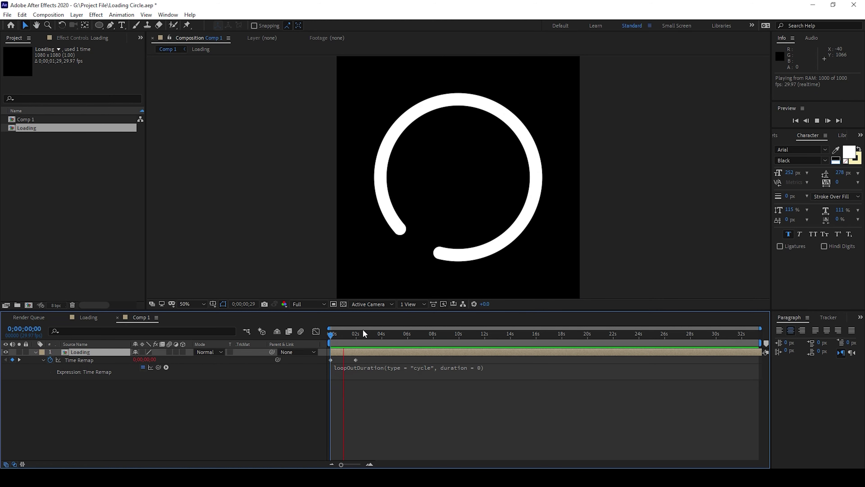